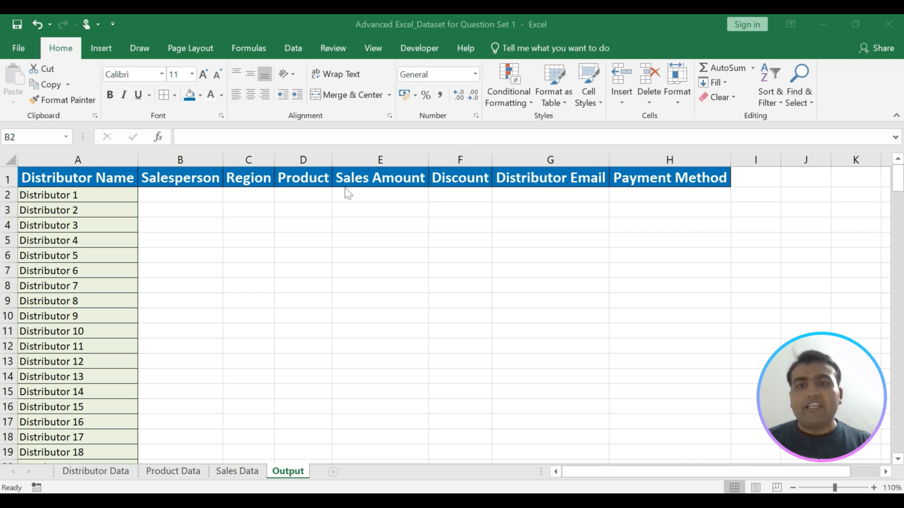
Review the column layout of the Sales Data sheet and return to the Output sheet
click(250, 472)
click(253, 475)
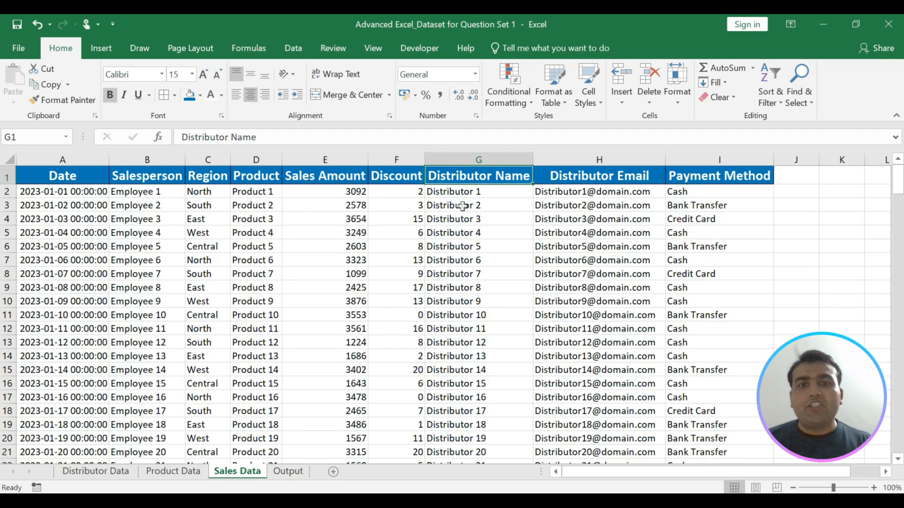
click(292, 473)
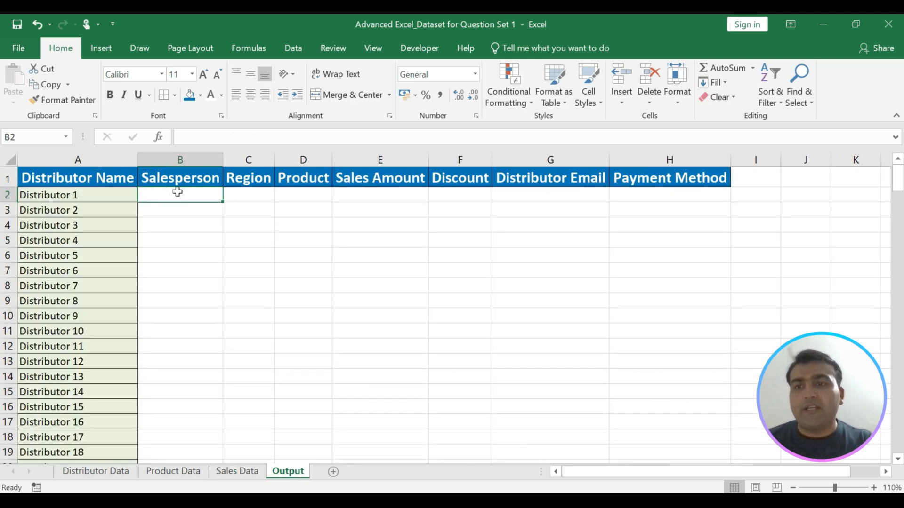
Start an INDEX formula in cell B2 of the Output sheet with Sales Data columns A:I as the array
text(=)
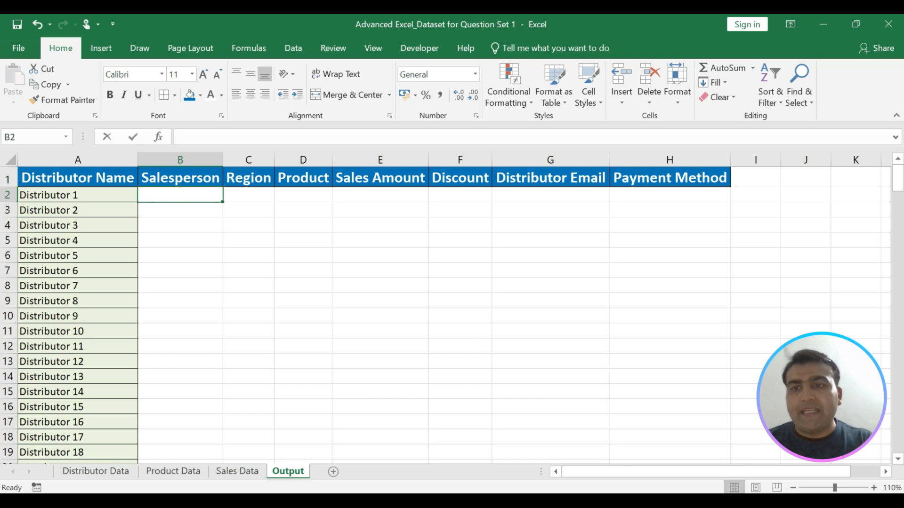
text(index)
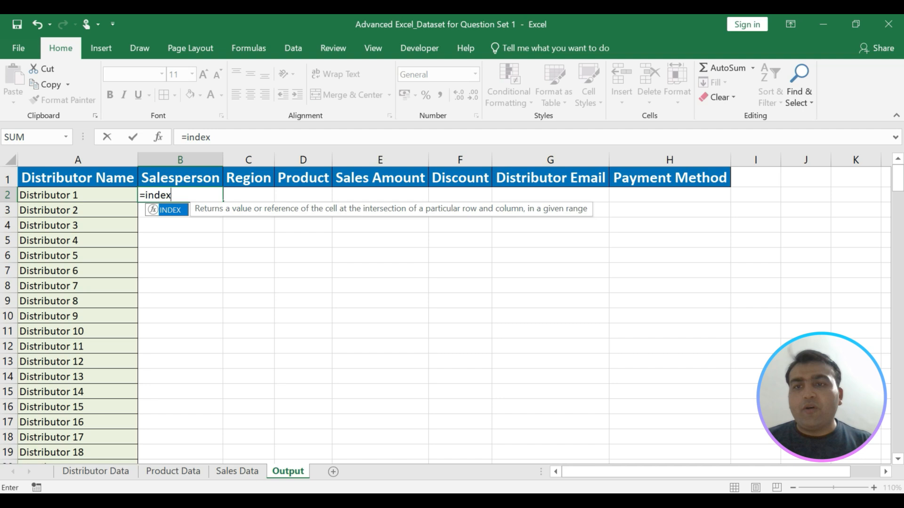
key(Tab)
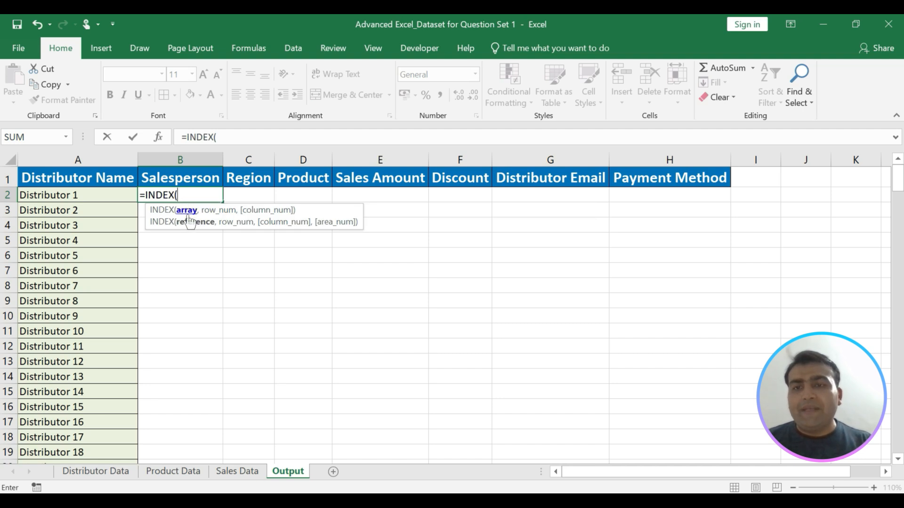
click(236, 472)
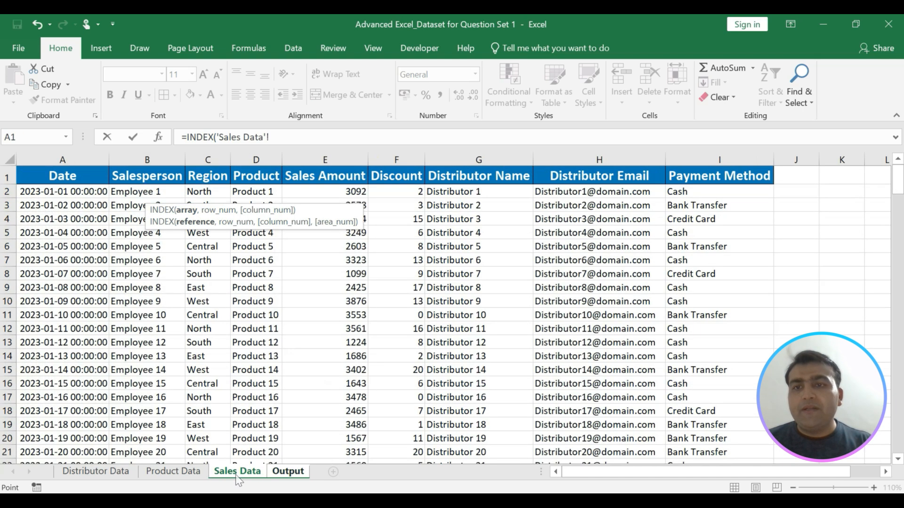
click(70, 156)
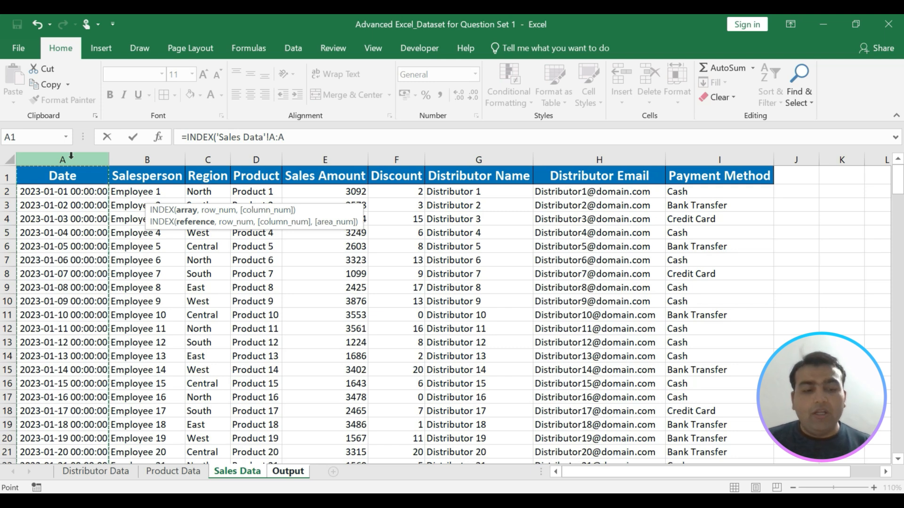
key(shift+Right)
key(shift+Right)
key(shift+Right)
key(shift+Right)
key(shift+Right)
key(shift+Right)
key(shift+Right)
key(shift+Right)
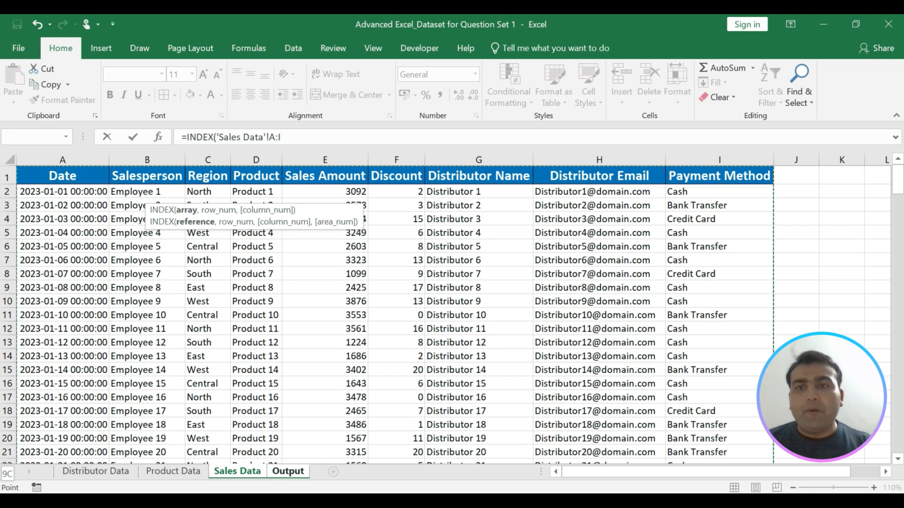
Make the INDEX array reference absolute as $A:$I and continue to the row number argument
click(276, 137)
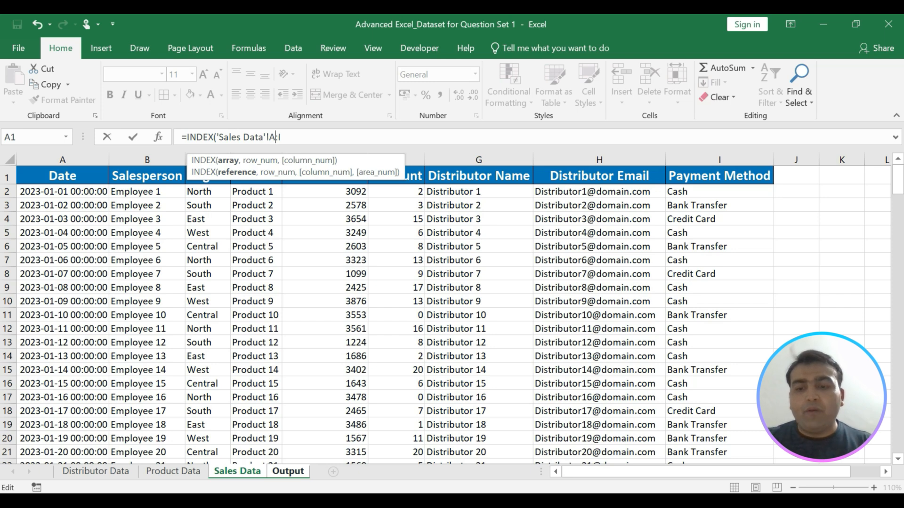
key(F4)
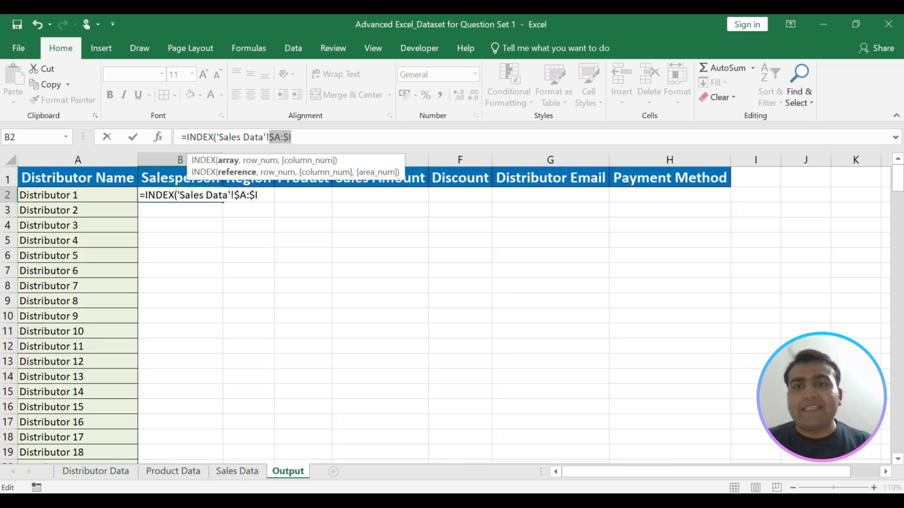
key(Right)
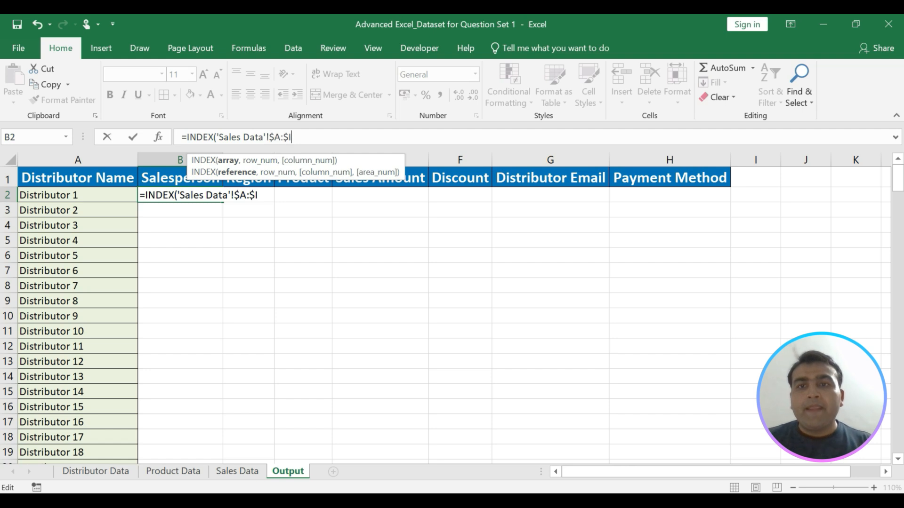
text(,)
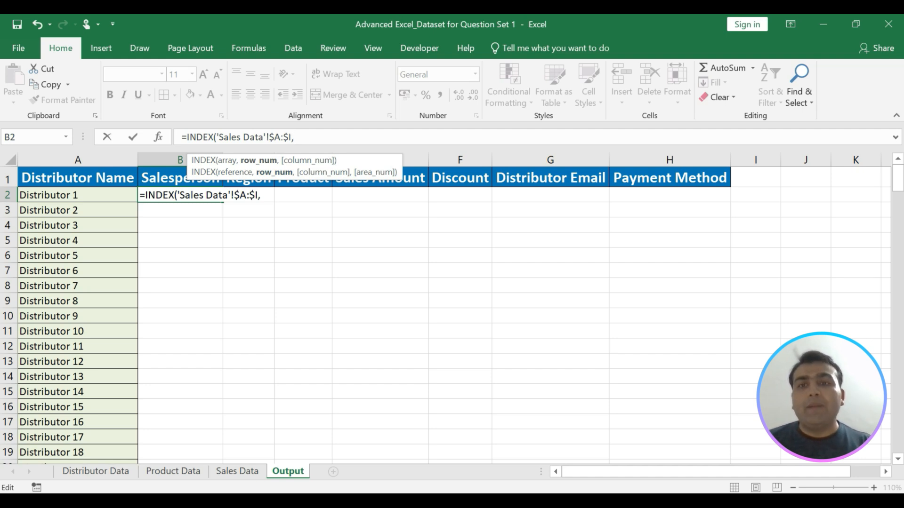
Nest a MATCH function as the row number, with Output!$A2 as its column-locked lookup value
text(match)
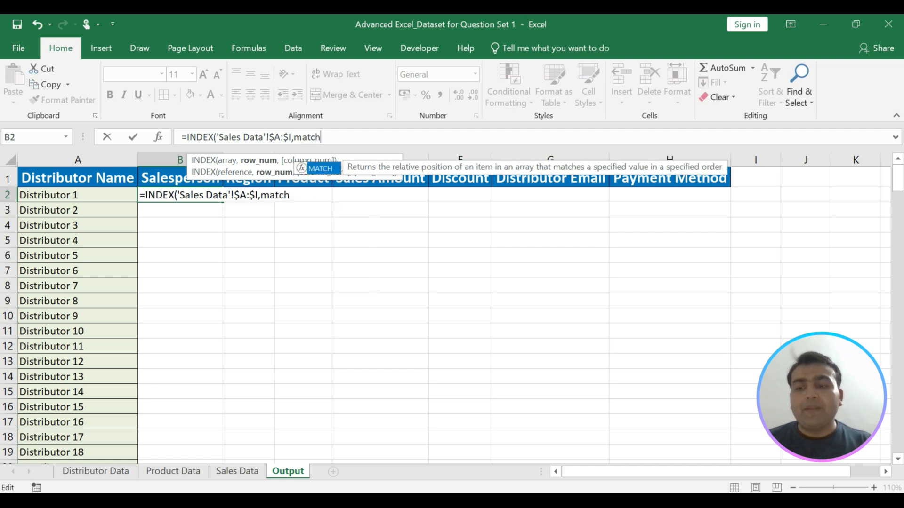
key(Tab)
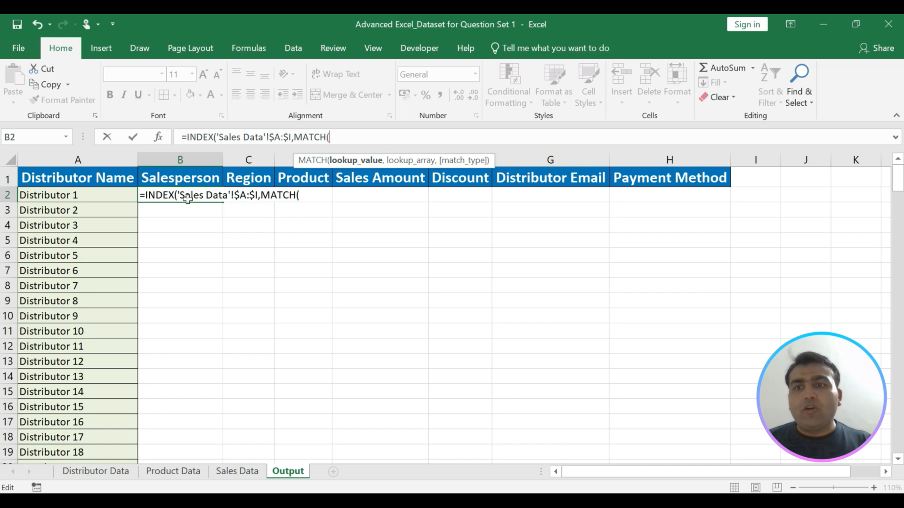
click(66, 200)
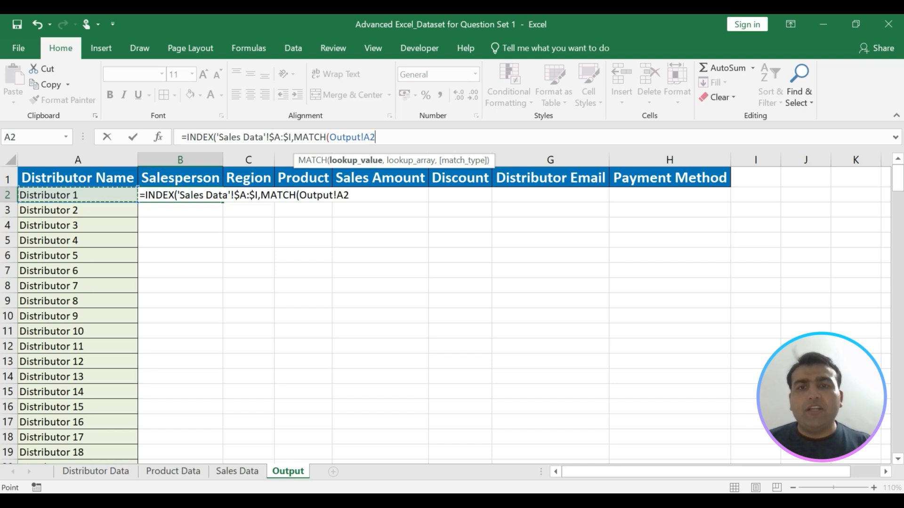
click(363, 137)
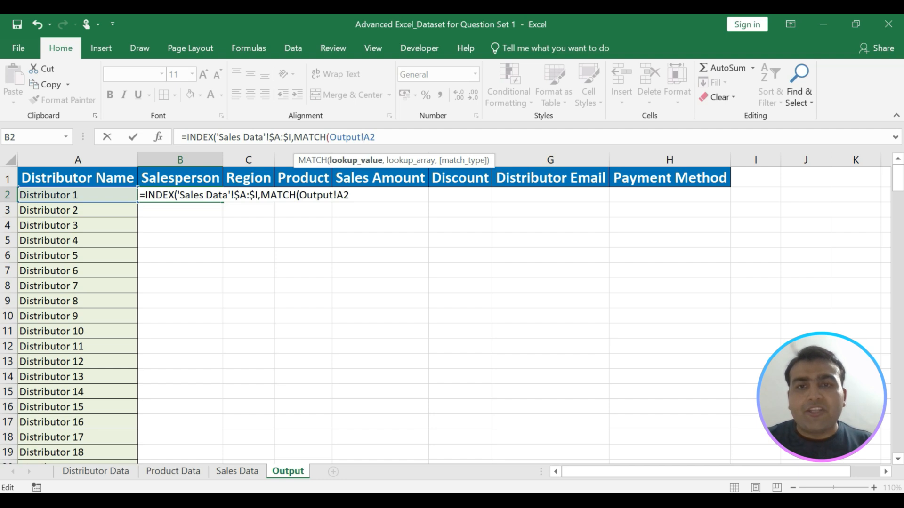
text($)
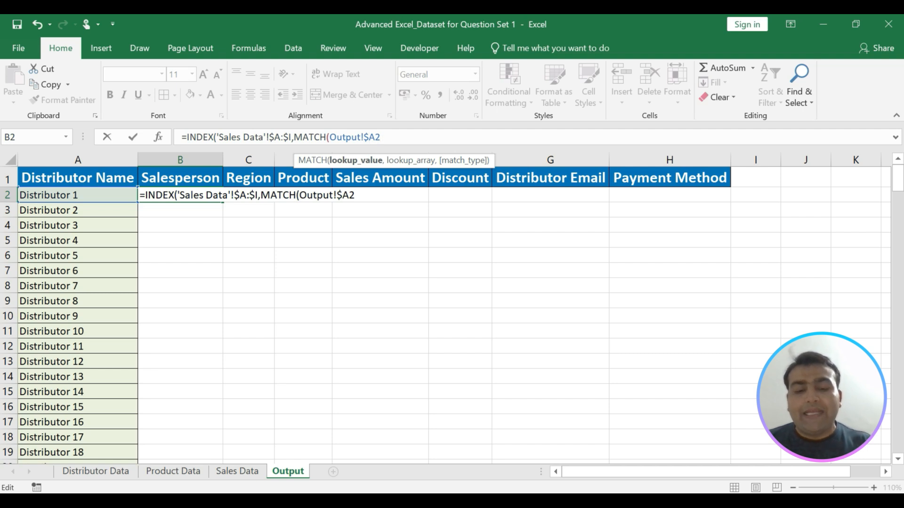
text(,)
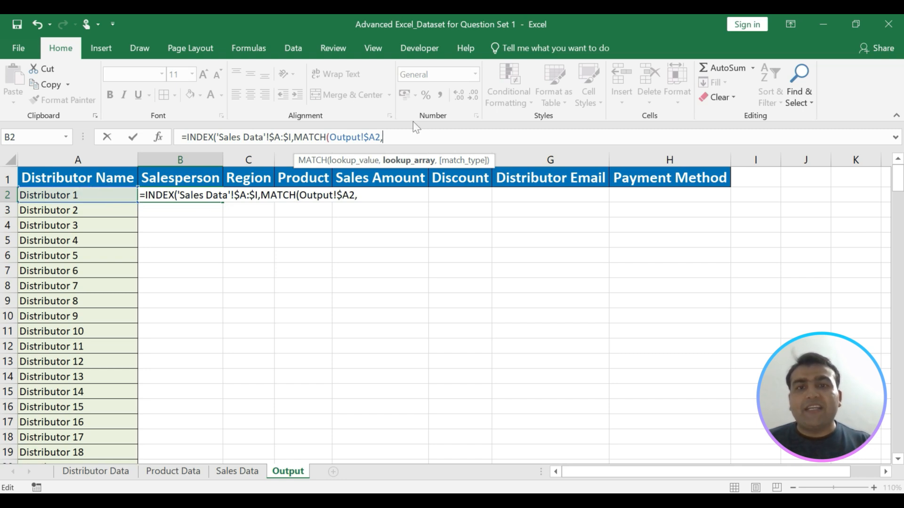
Complete the row MATCH with Sales Data column $G:$G as the absolute lookup array and 0 for an exact match
click(241, 472)
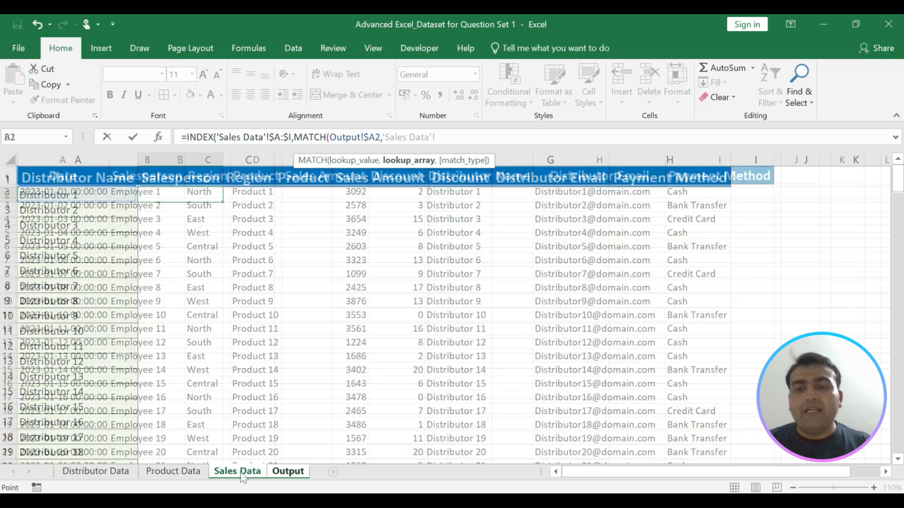
click(513, 153)
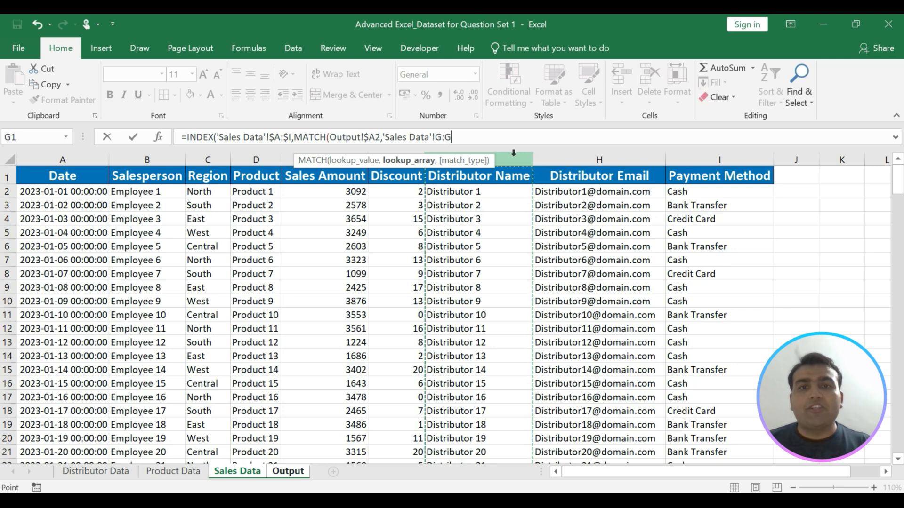
click(444, 137)
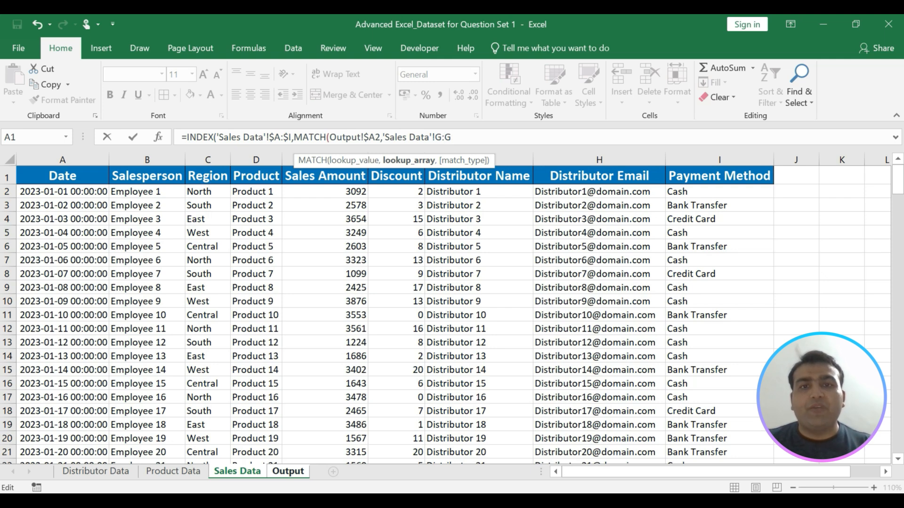
key(F4)
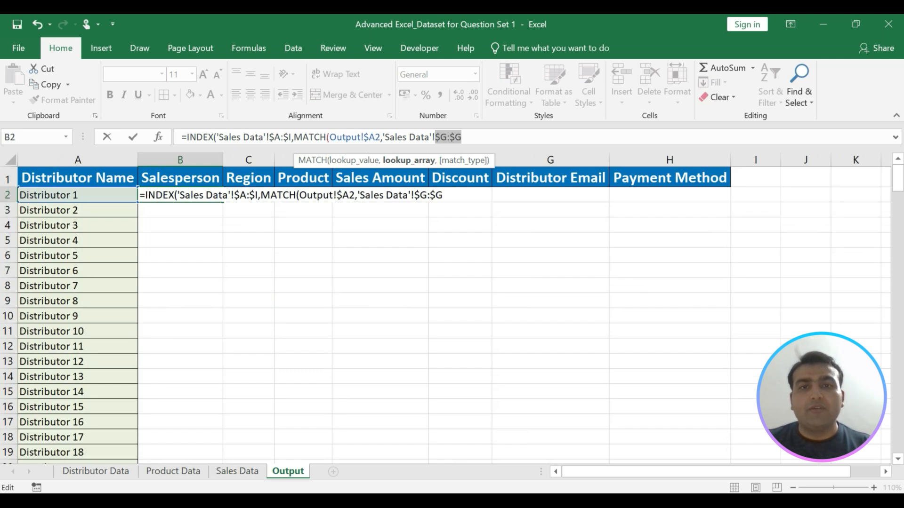
click(462, 138)
text(,)
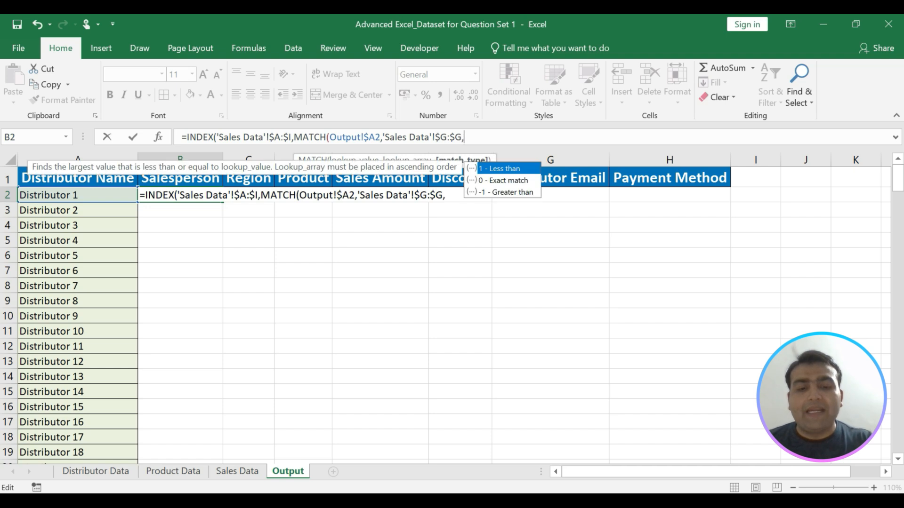
text(0)
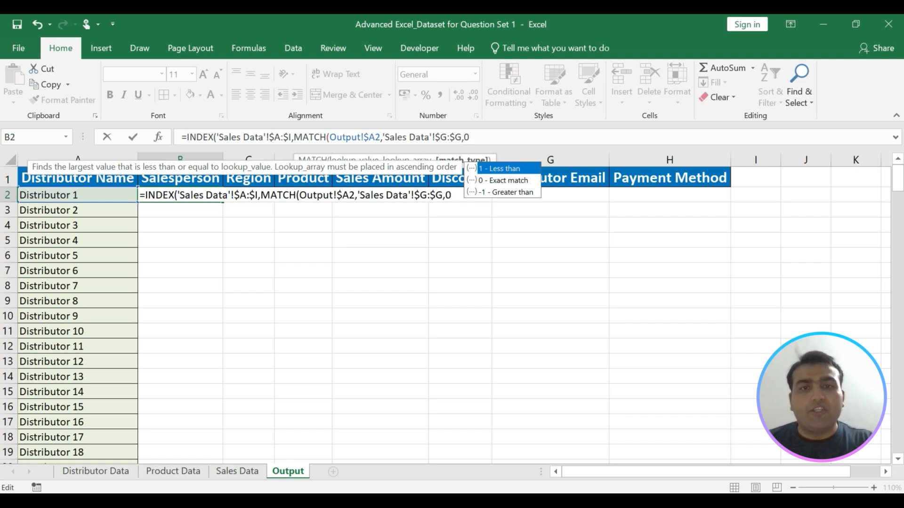
text())
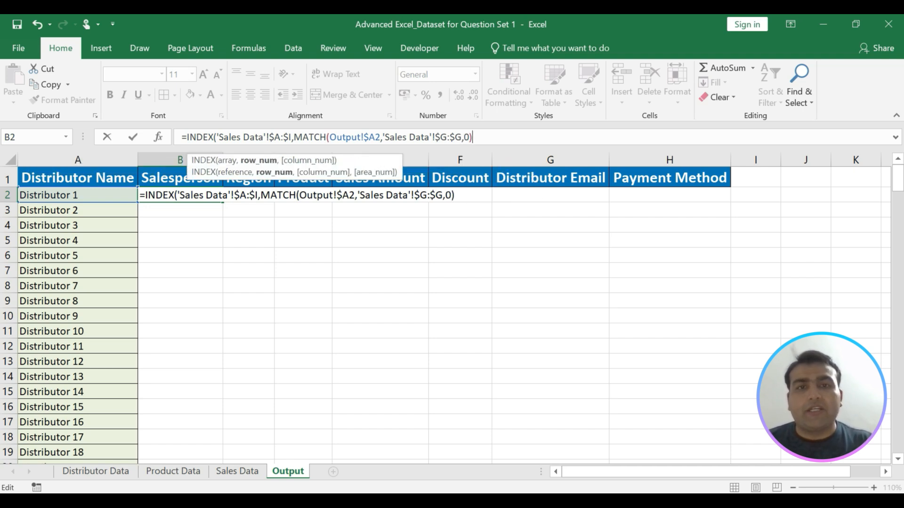
Add a second MATCH as the column number, with the row-locked Salesperson header Output!B$1 as its lookup value
text(,)
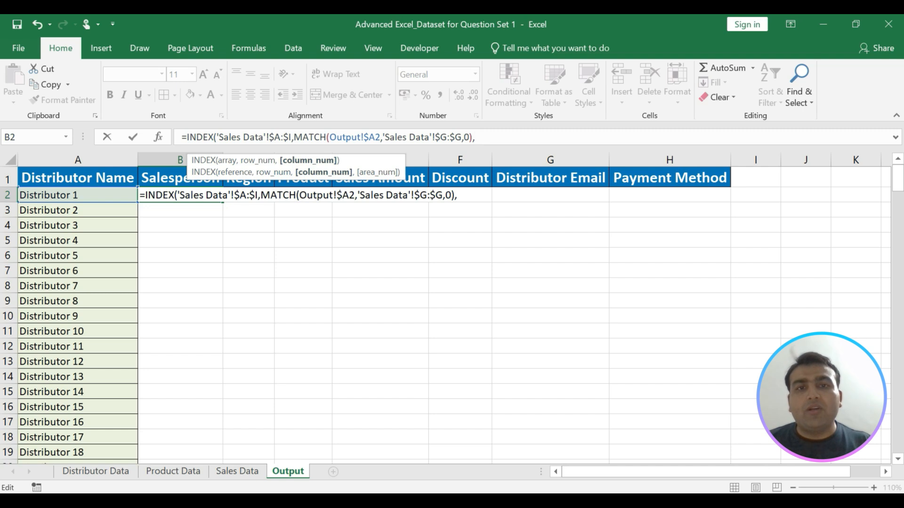
text(match)
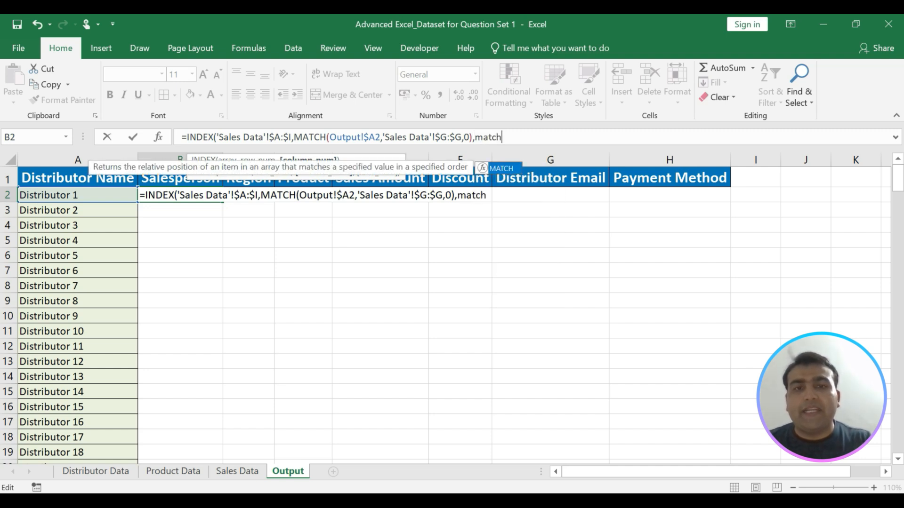
key(Tab)
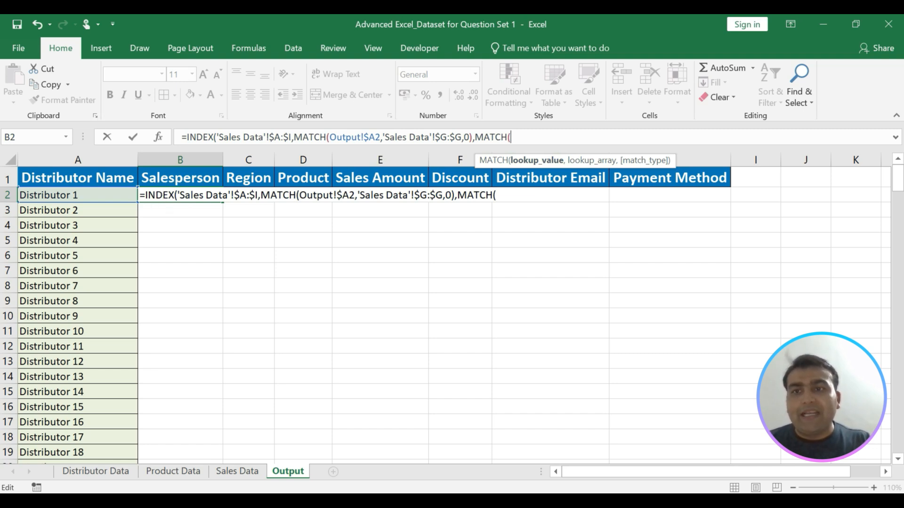
click(190, 177)
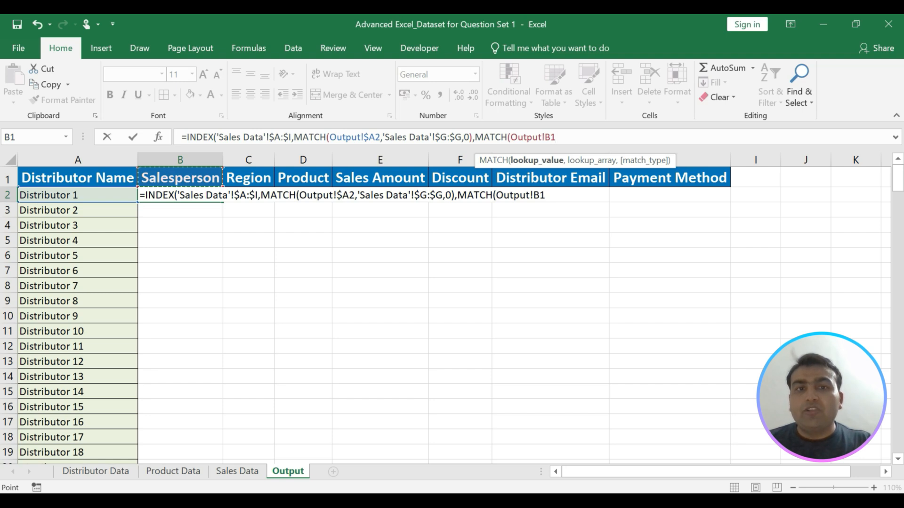
click(550, 138)
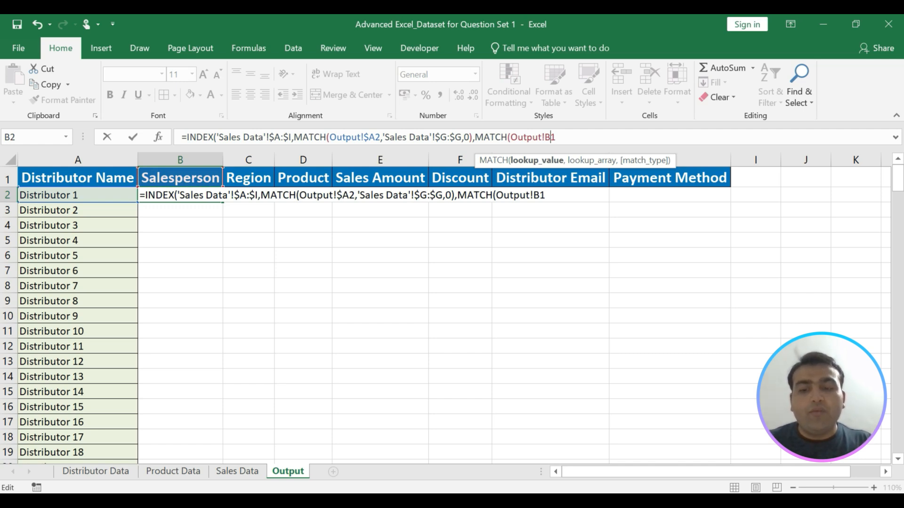
text($)
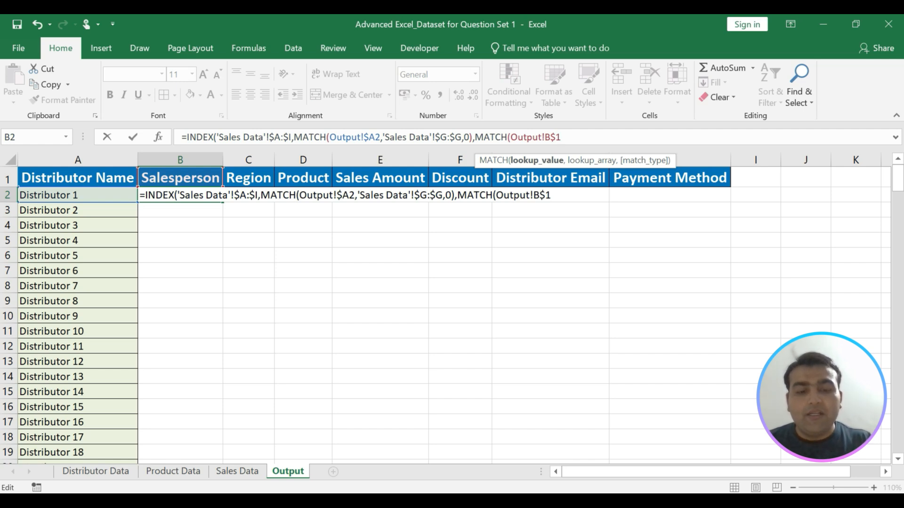
text(,)
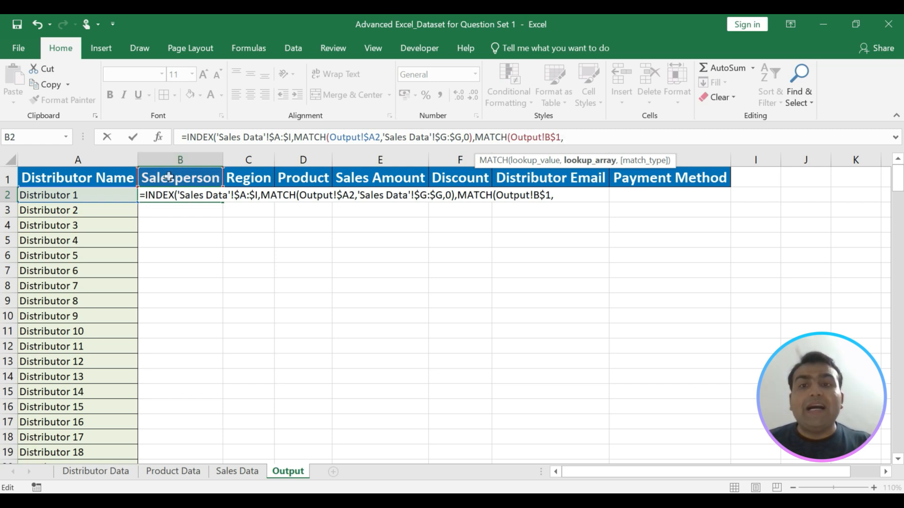
Set the column MATCH's lookup array to the Sales Data header row, as the absolute range $A$1:$I$1
click(237, 471)
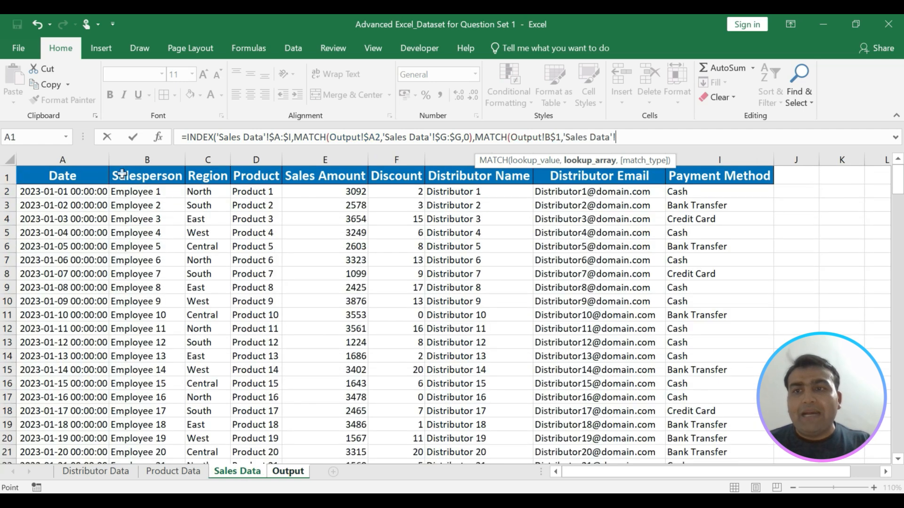
click(76, 174)
drag(76, 174, 726, 182)
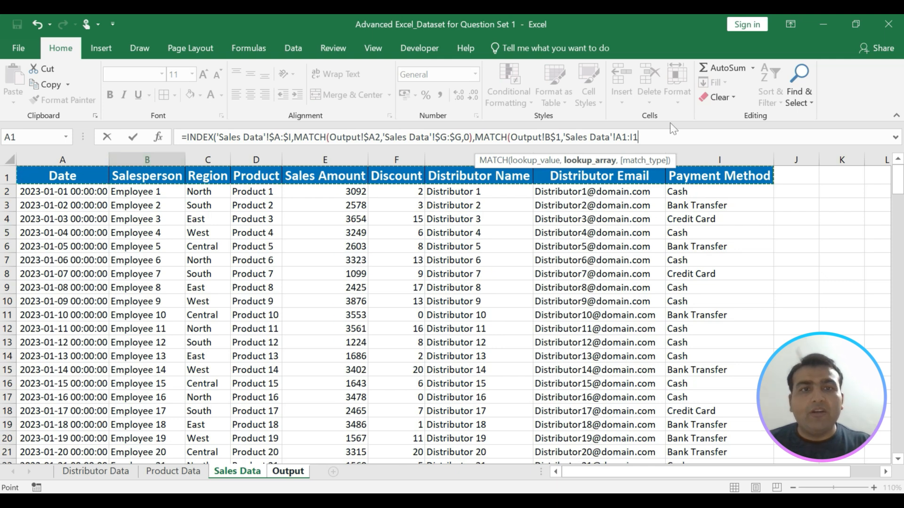
click(622, 137)
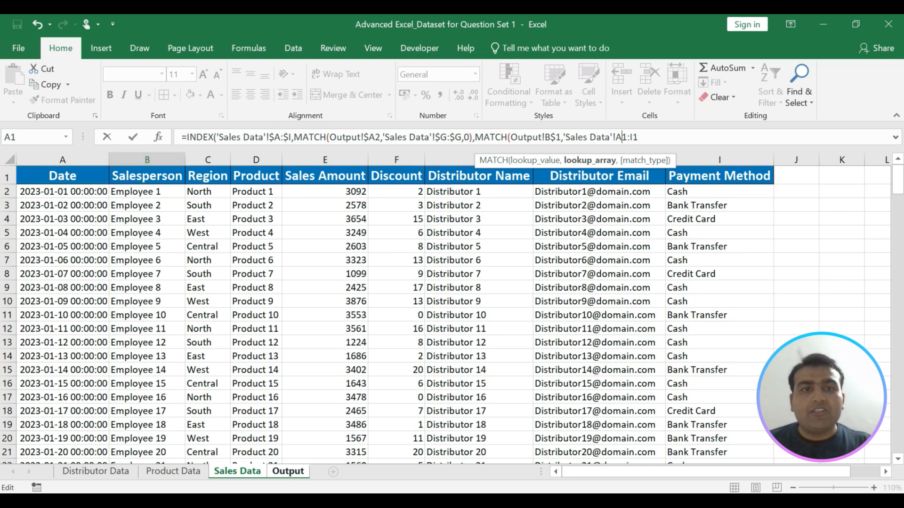
key(F4)
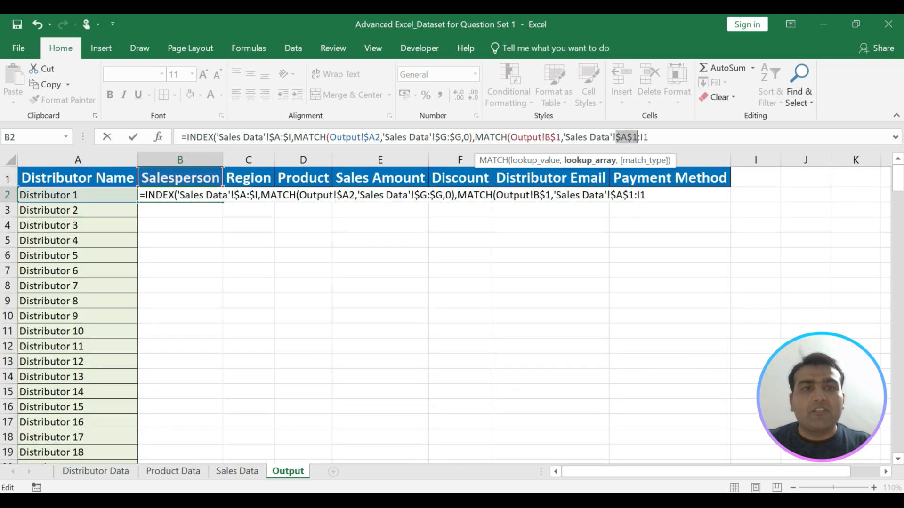
click(644, 138)
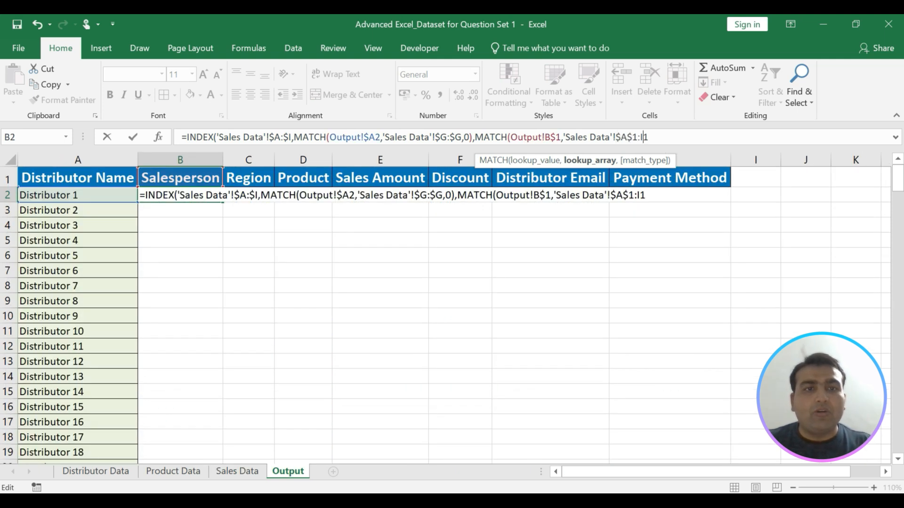
key(F4)
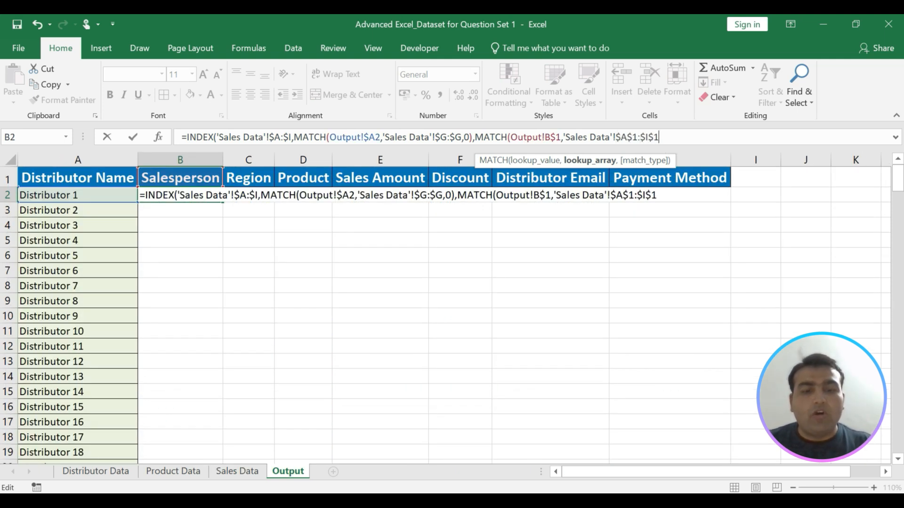
Finish the column MATCH with 0 for an exact match, close the INDEX function and enter the formula
text(,)
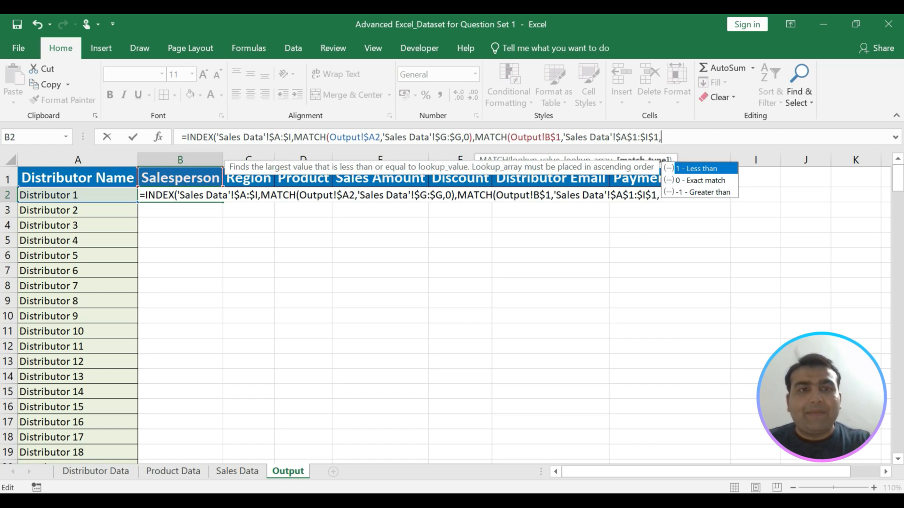
text(0))
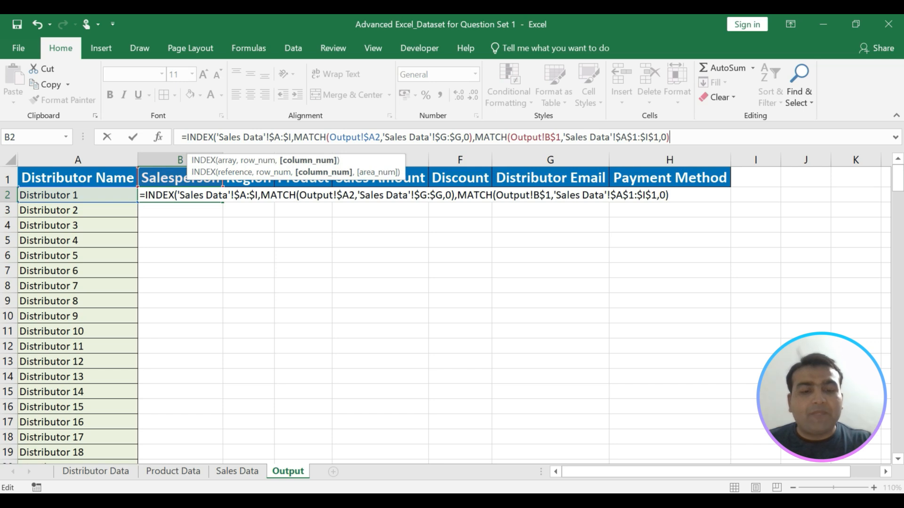
text())
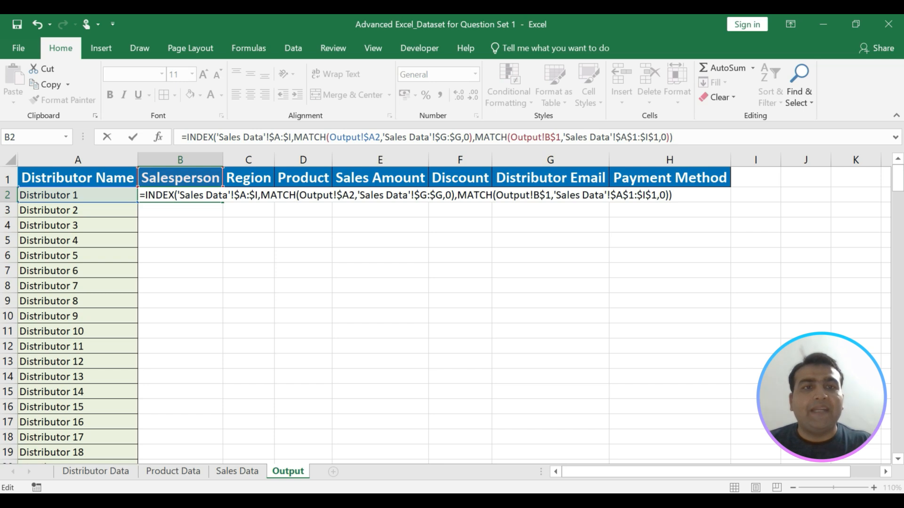
key(Return)
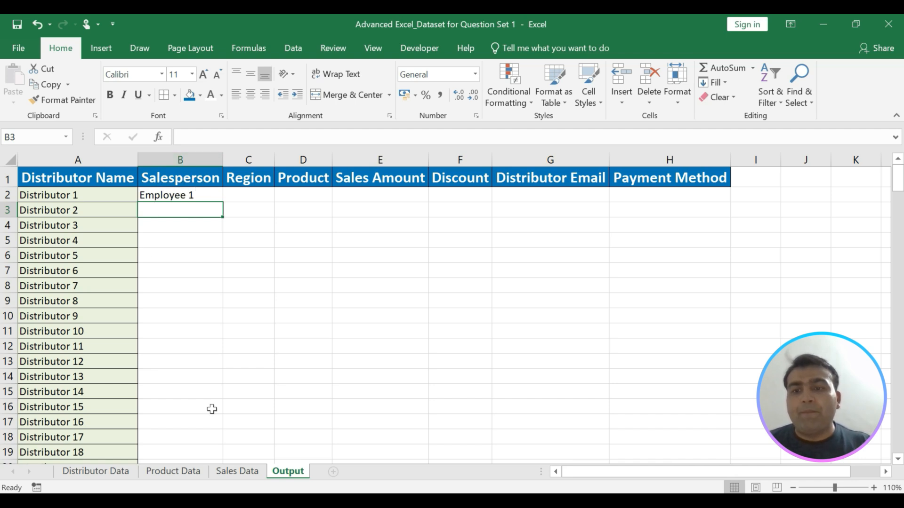
Check the result against the Sales Data sheet, then fill the B2 formula across to Payment Method and down all distributor rows in Output
click(244, 473)
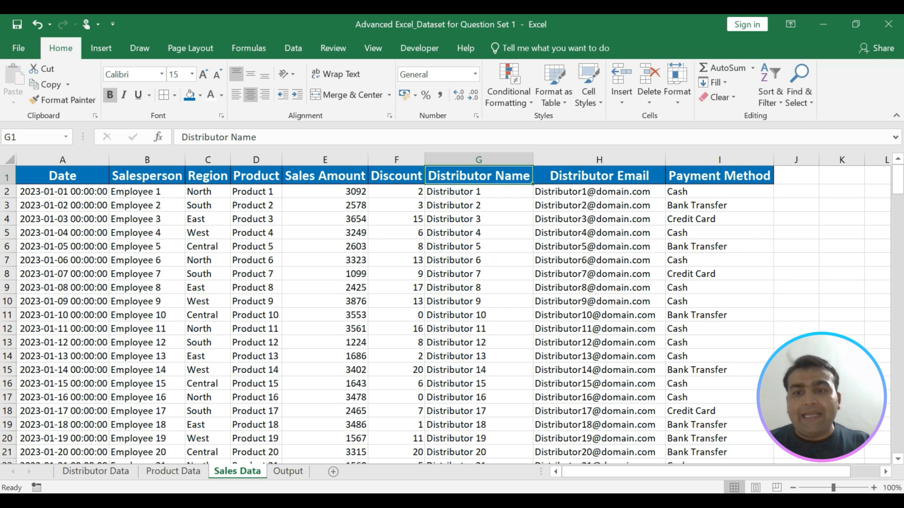
click(296, 476)
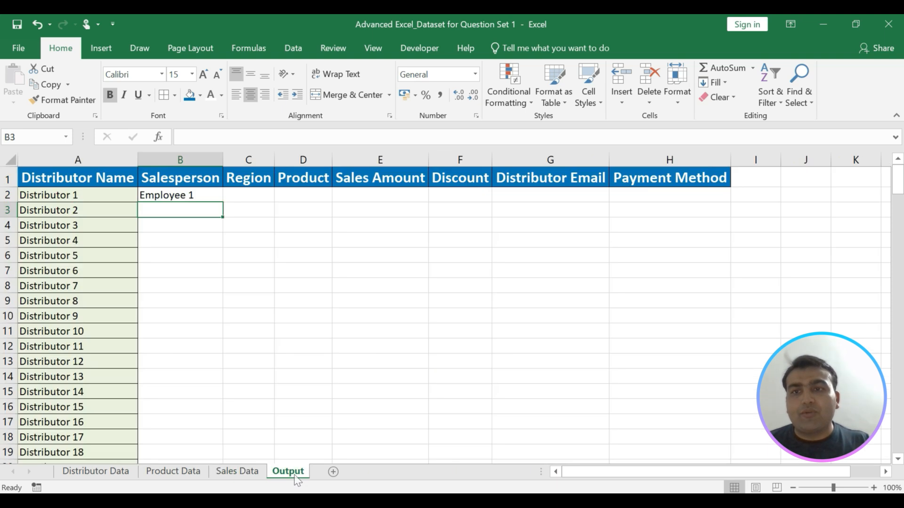
click(205, 193)
drag(223, 202, 724, 196)
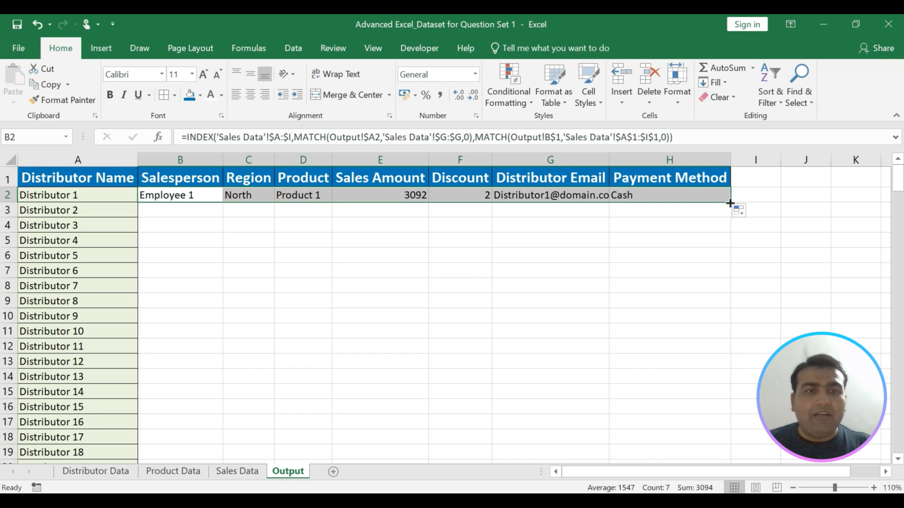
double_click(730, 204)
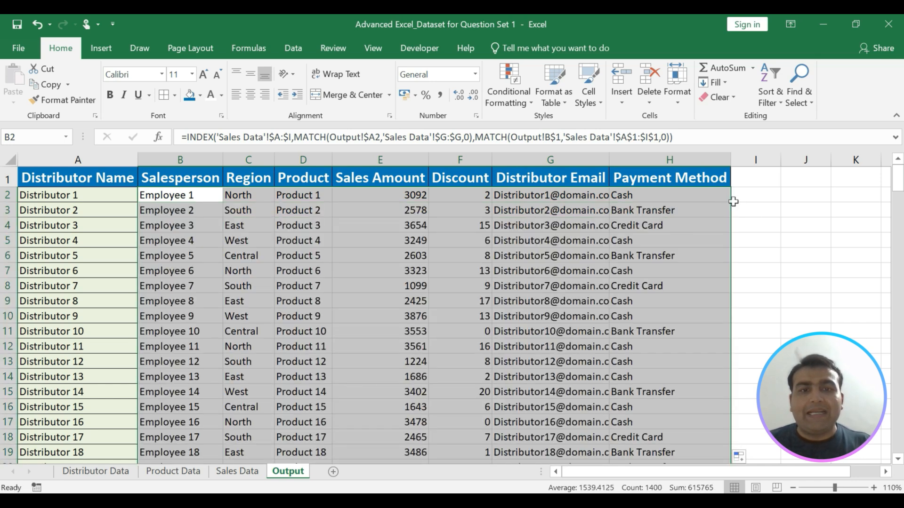
drag(900, 181, 898, 158)
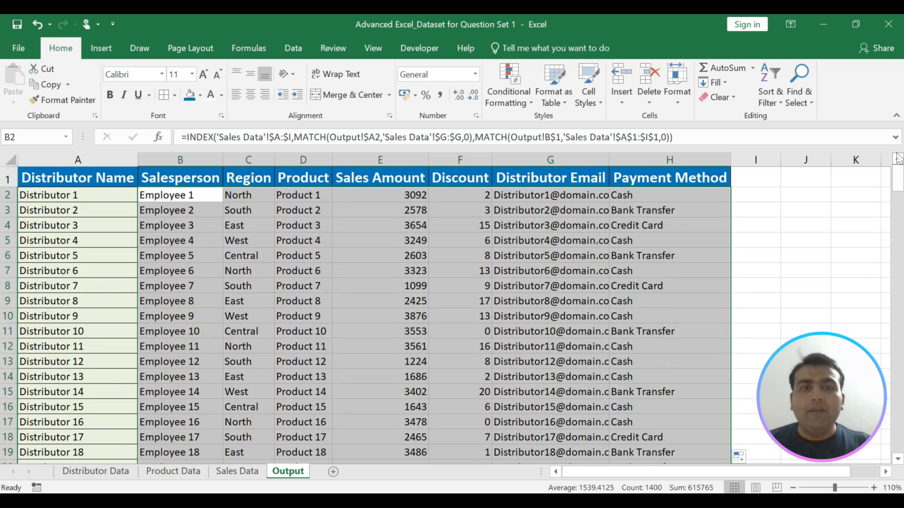